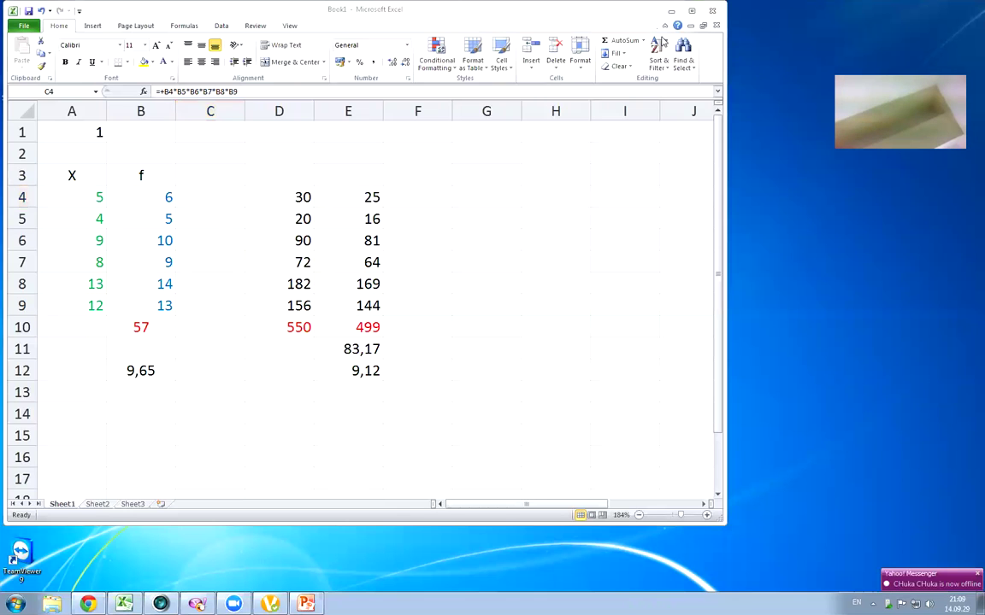
# - Set the font colour of cell C4 to Automatic to reveal the product of the f values
pyautogui.click(206, 202)
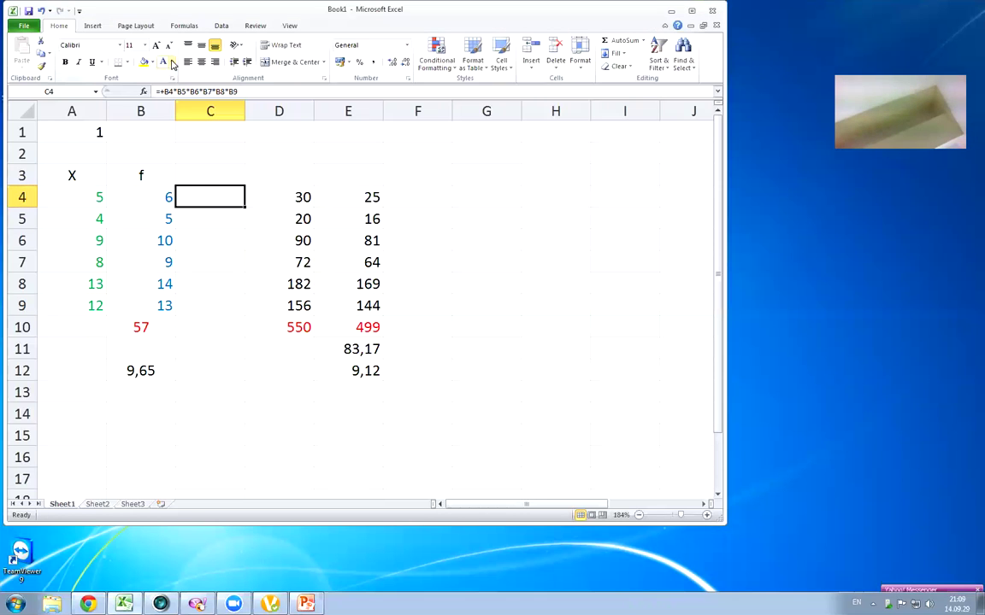
pyautogui.click(171, 63)
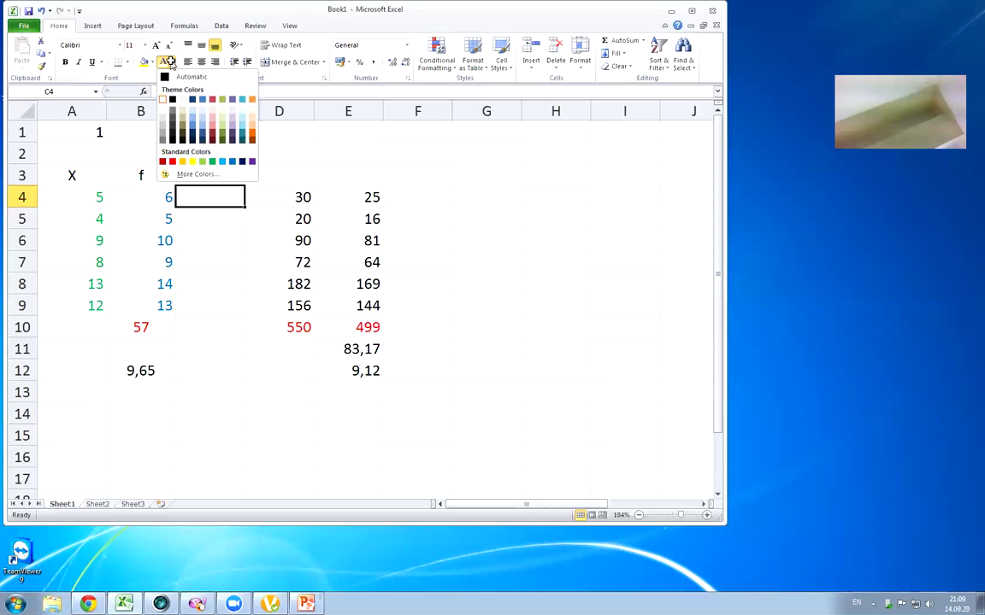
pyautogui.click(186, 77)
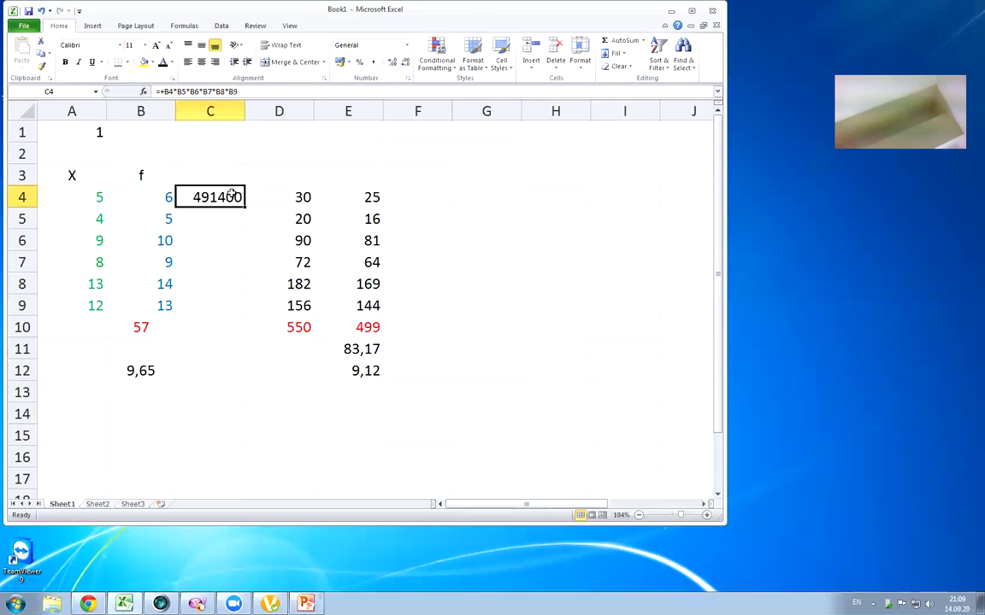
pyautogui.click(247, 175)
# - Calculate the square root of C4 in cell C2 with the formula +C4^(1/2)
pyautogui.click(217, 151)
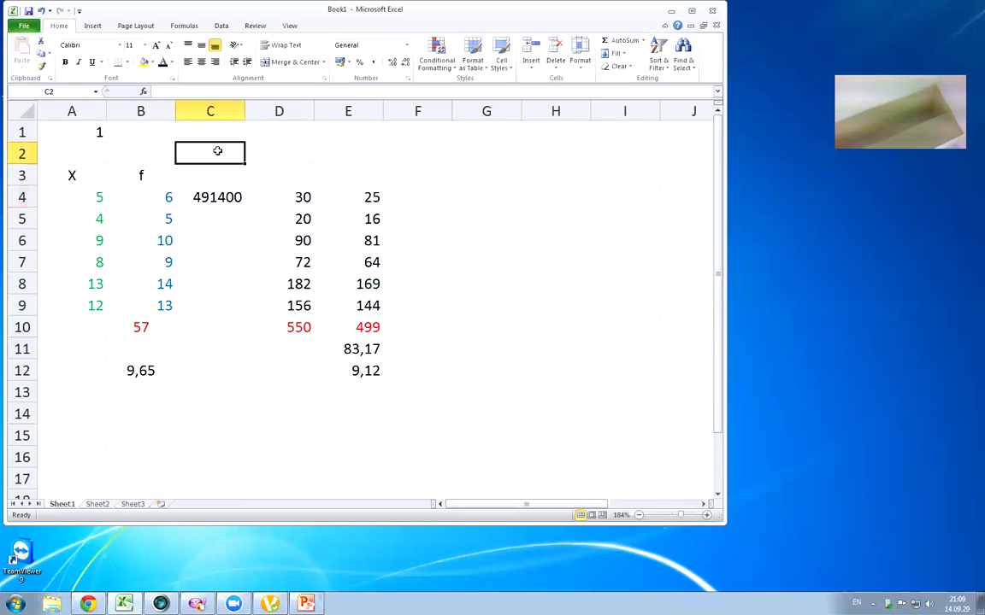
pyautogui.write('+')
pyautogui.click(221, 197)
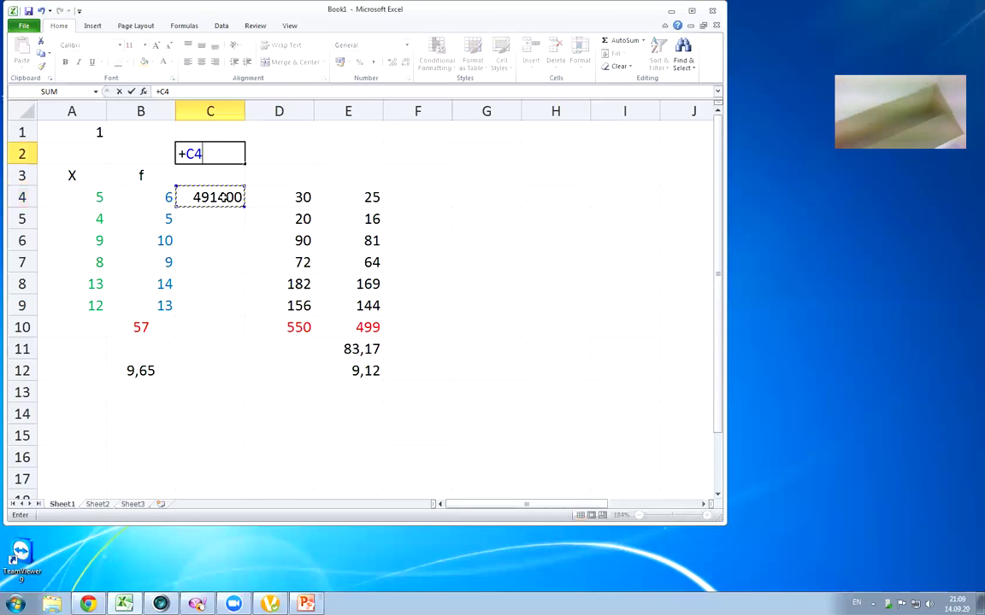
pyautogui.write('^(1/2)')
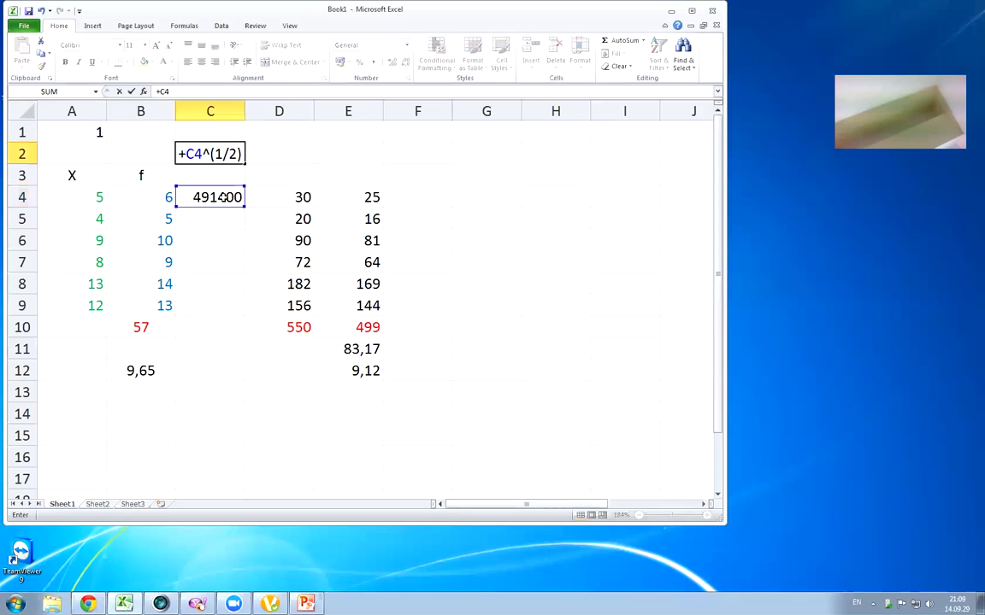
pyautogui.press('Return')
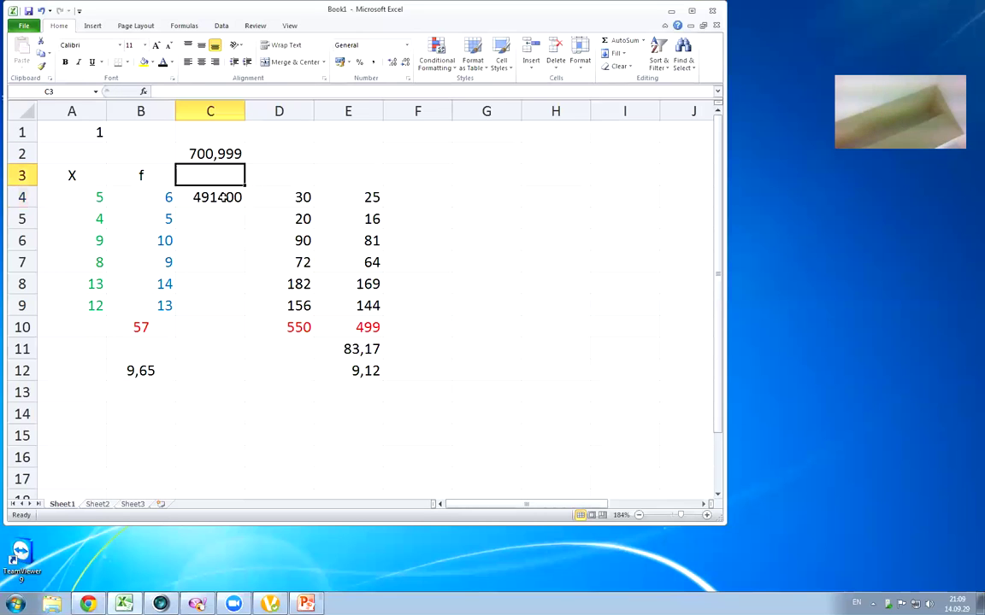
pyautogui.press('Up')
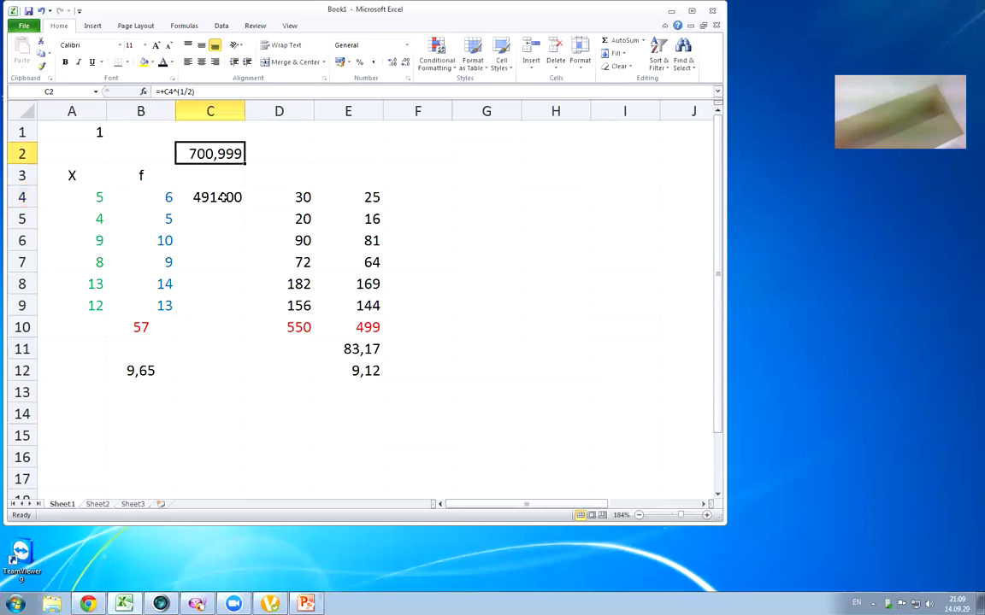
# - Show the sixth root of C4 in cell C5 with the formula =+C4^(1/6)
pyautogui.click(210, 217)
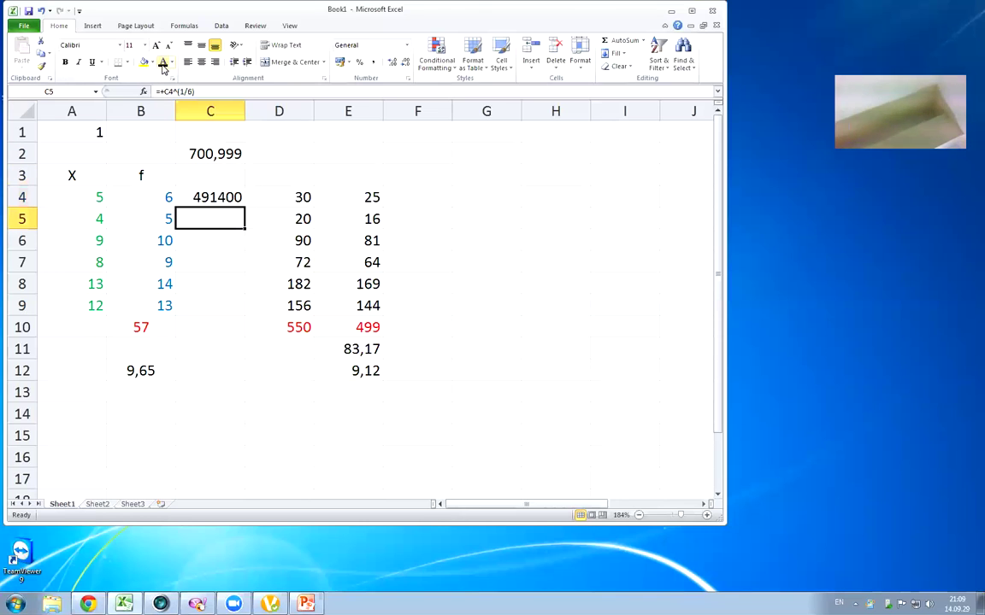
pyautogui.write('=C4^(1/6)')
pyautogui.hotkey('ctrl', 'Return')
pyautogui.click(223, 241)
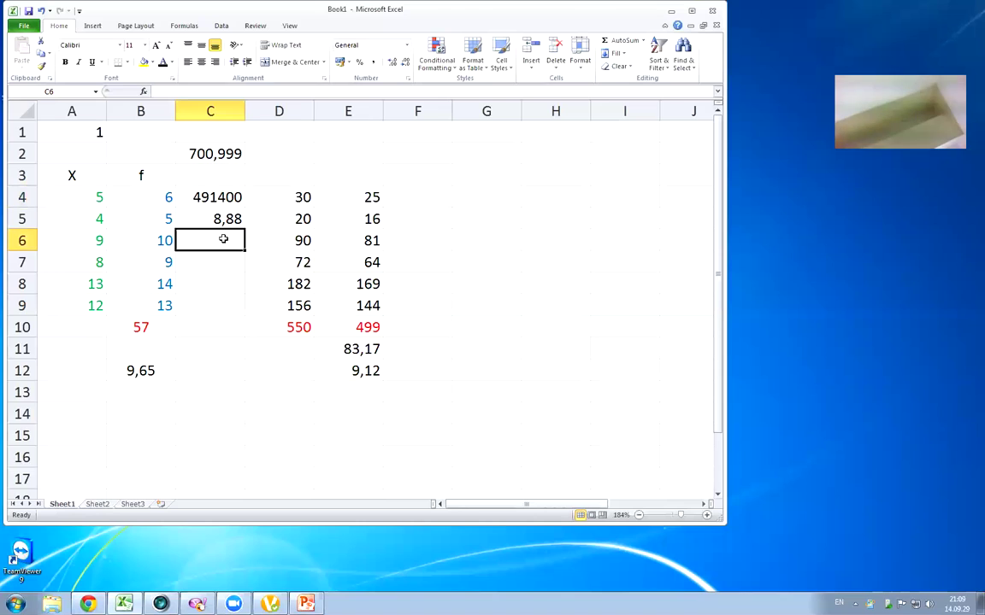
# - Delete the square-root formula from cell C2
pyautogui.press('Up')
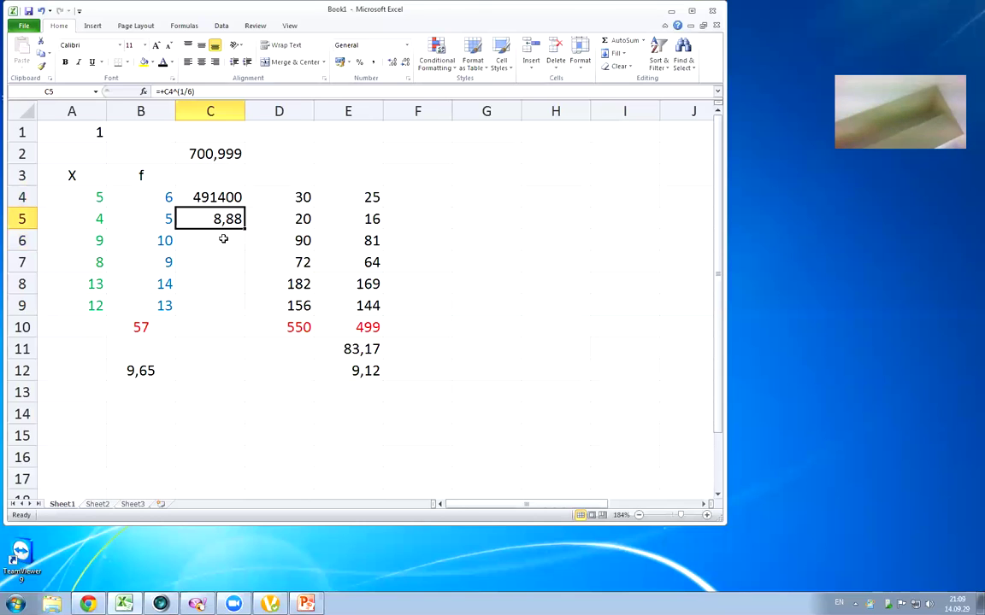
pyautogui.press('Up')
pyautogui.press('Up')
pyautogui.press('Up')
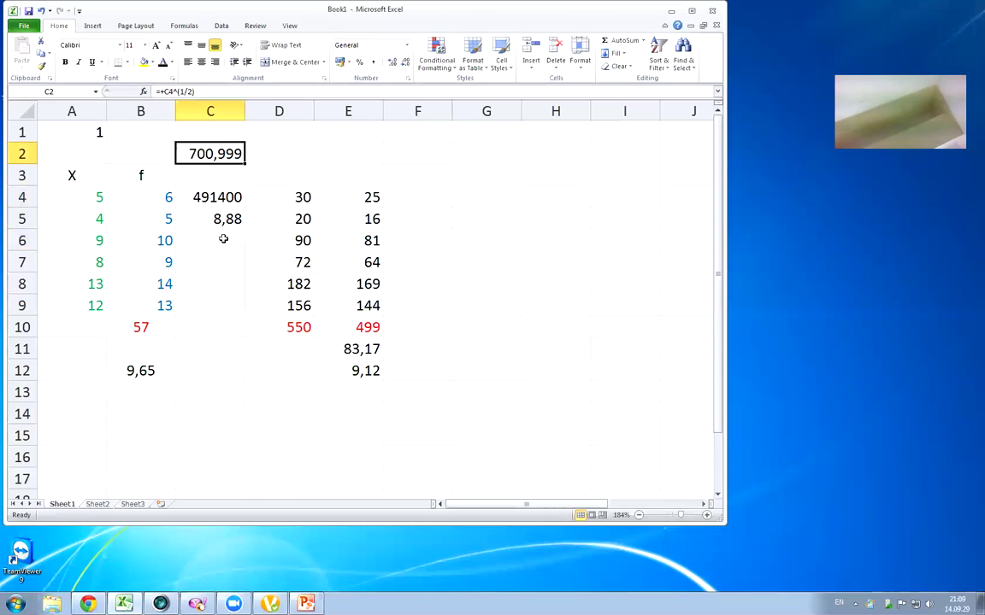
pyautogui.press('Delete')
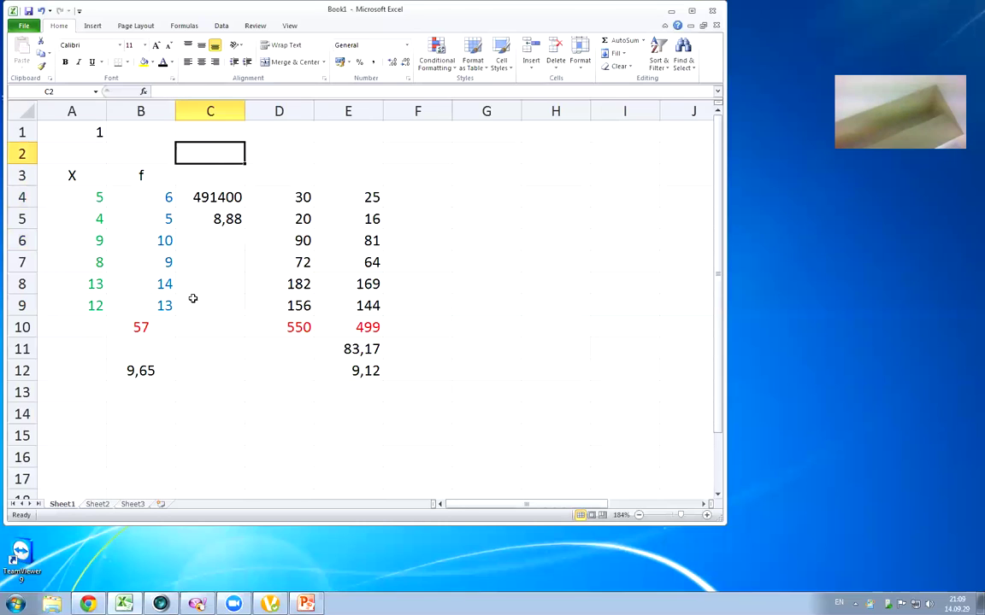
pyautogui.click(158, 204)
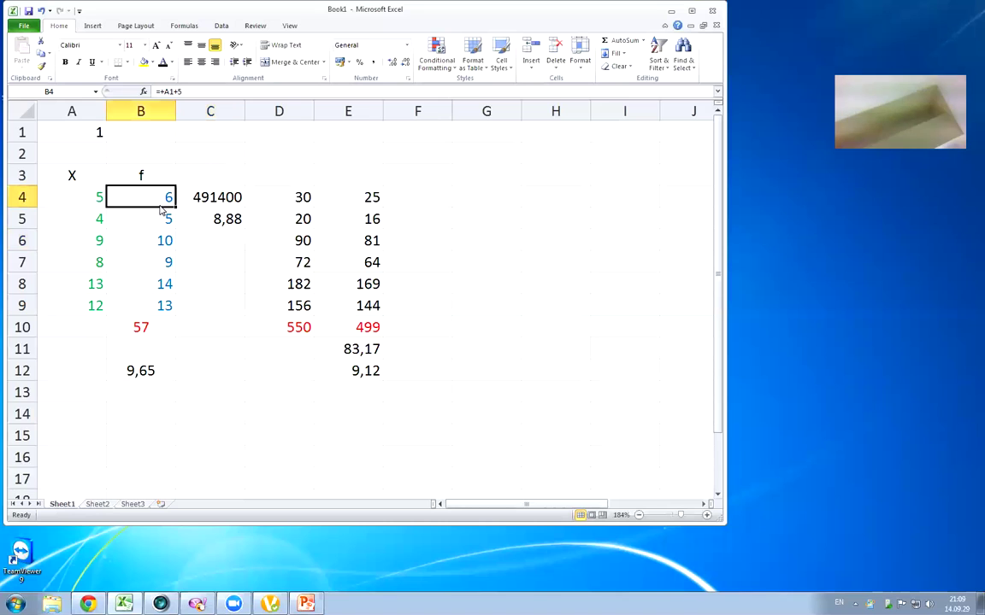
pyautogui.click(853, 333)
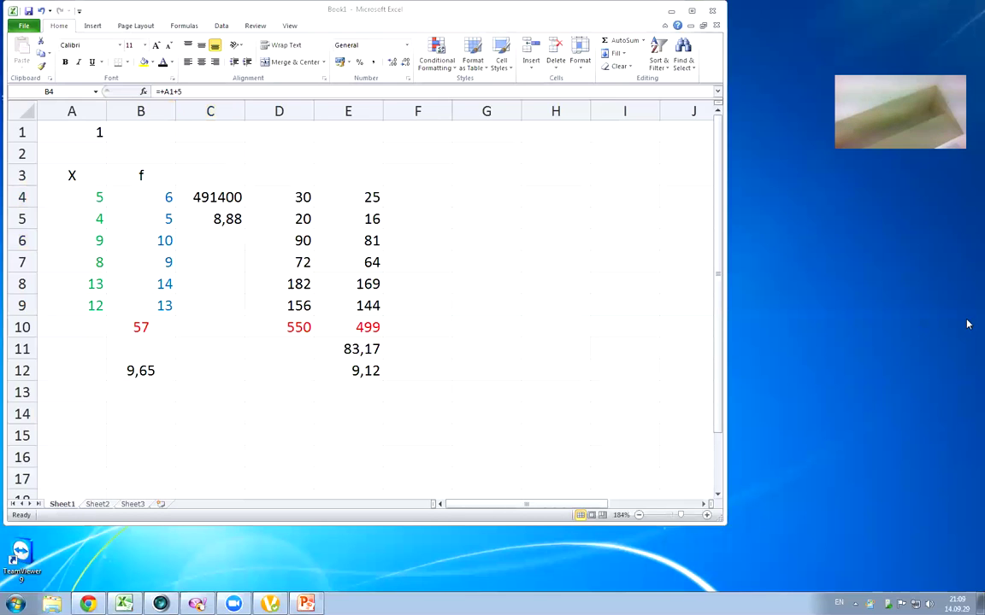
pyautogui.click(156, 204)
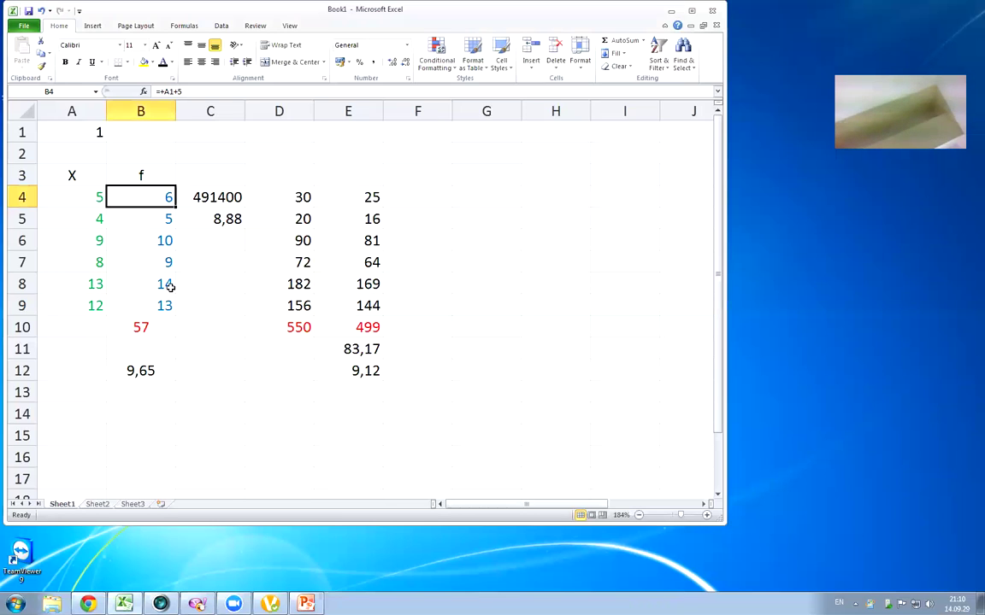
pyautogui.press('Down')
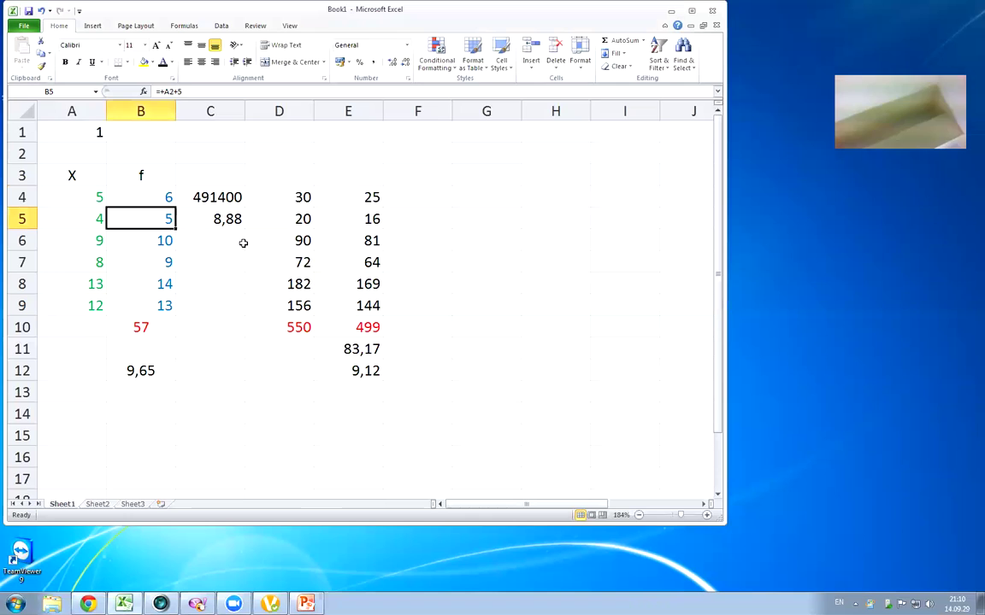
pyautogui.click(229, 219)
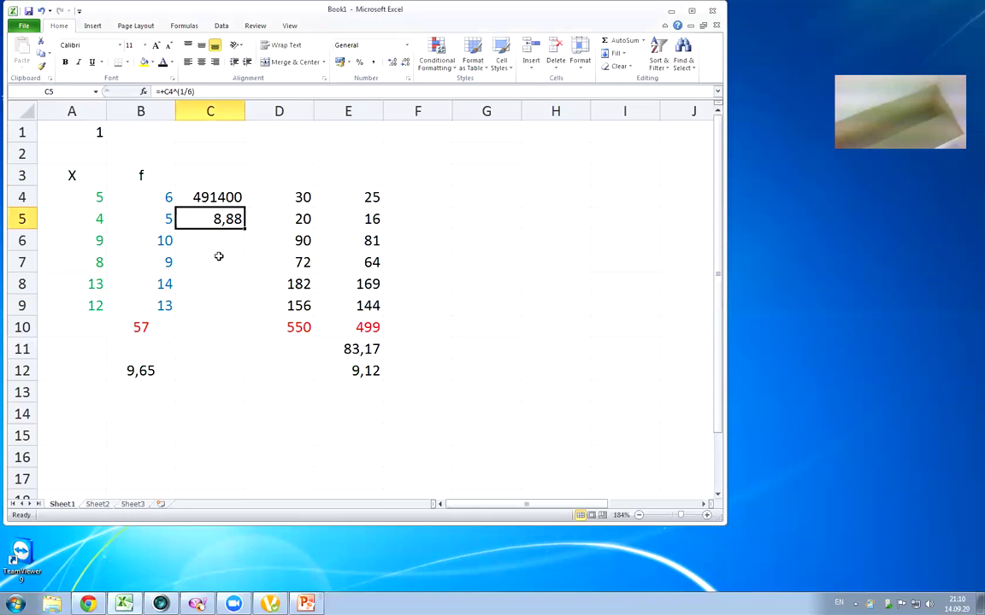
pyautogui.click(220, 256)
pyautogui.click(163, 219)
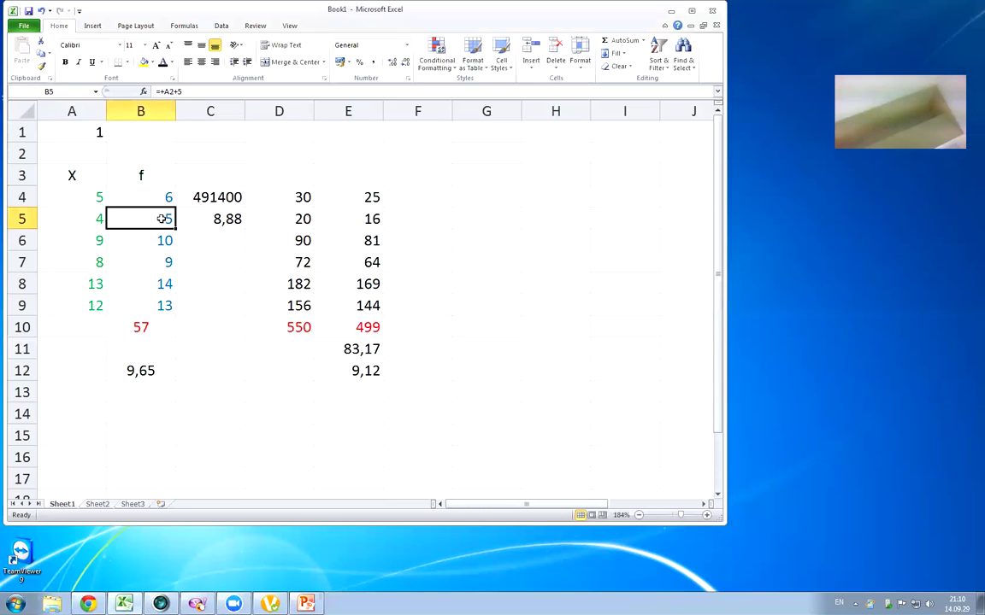
# - Enter 5 in cell C6 and 14 in cell C7
pyautogui.click(206, 241)
pyautogui.write('5')
pyautogui.press('Return')
pyautogui.write('14')
pyautogui.press('Return')
pyautogui.press('Up')
pyautogui.press('Up')
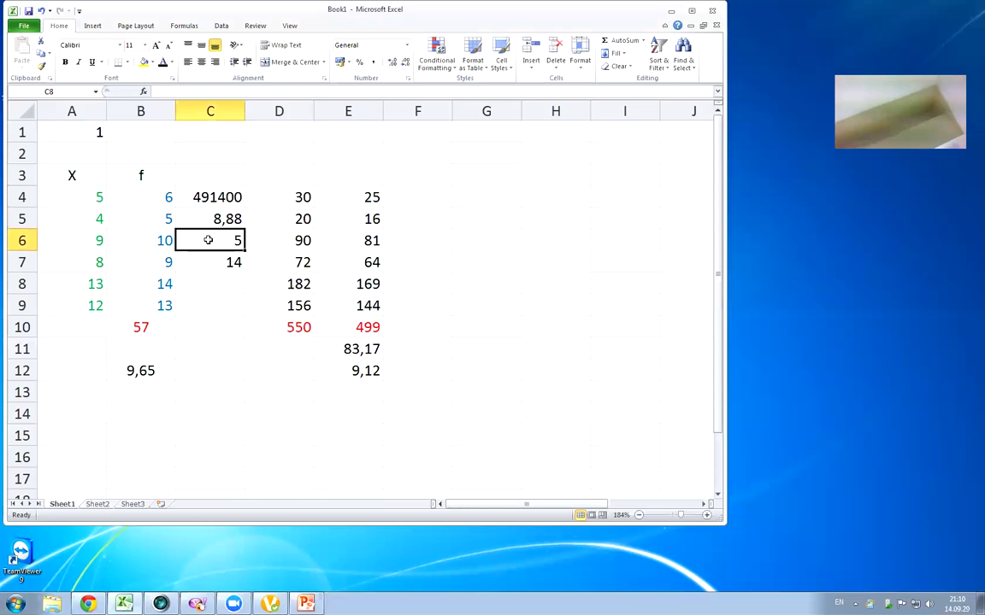
pyautogui.click(225, 245)
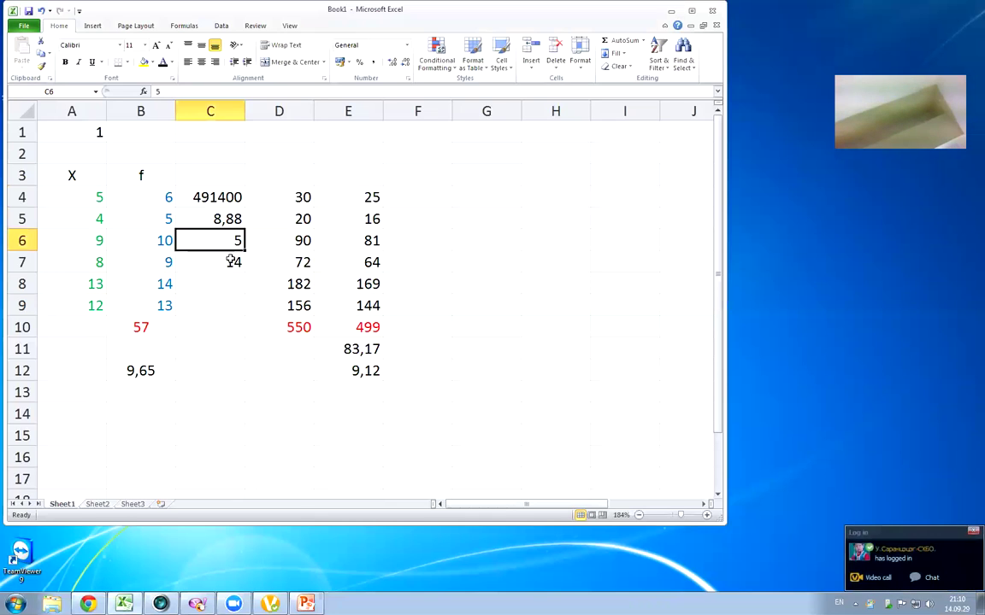
pyautogui.click(233, 261)
pyautogui.click(227, 248)
pyautogui.click(229, 256)
pyautogui.click(228, 246)
pyautogui.click(231, 258)
pyautogui.click(230, 244)
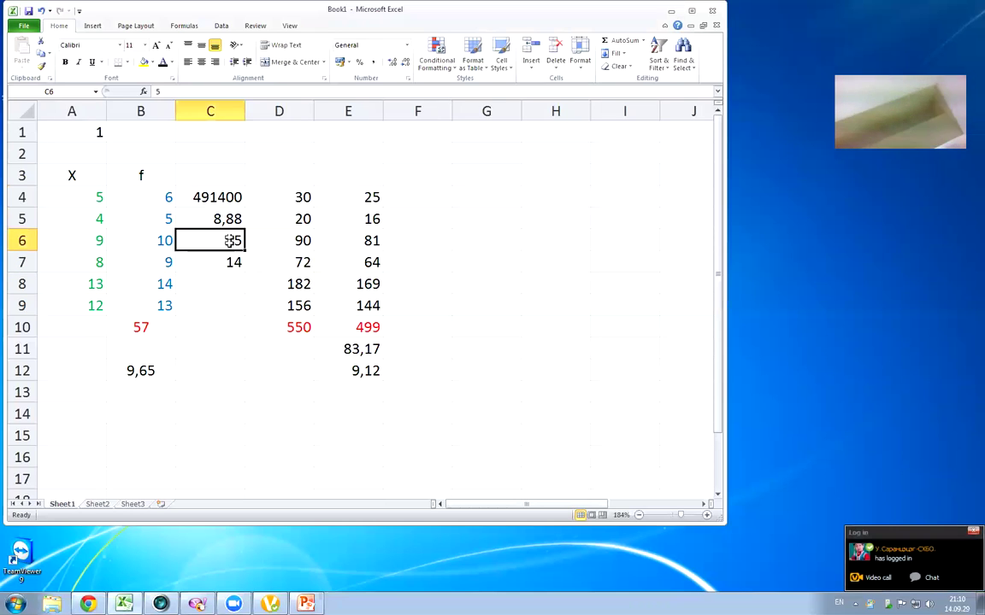
pyautogui.click(229, 256)
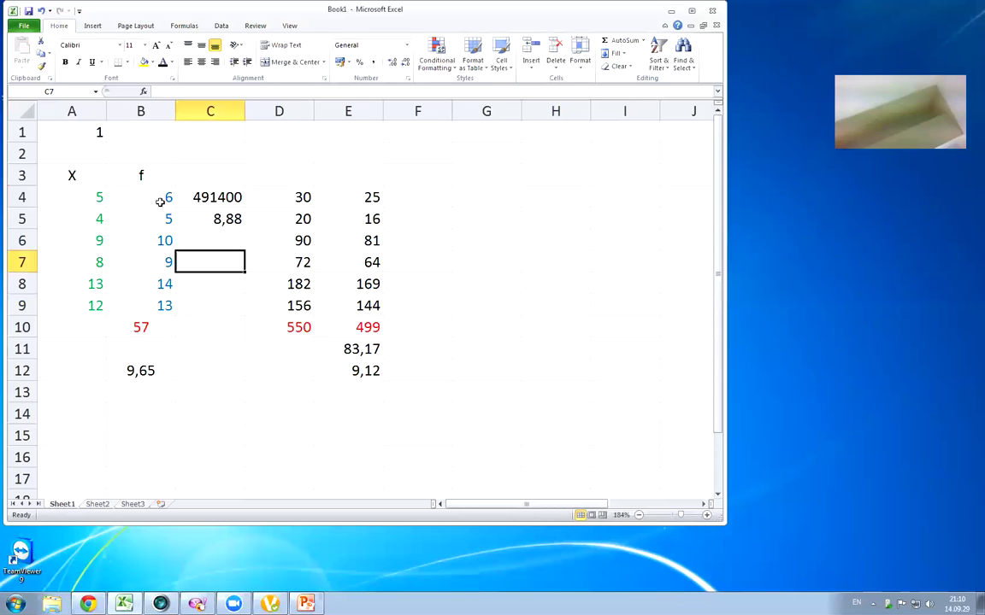
# - Start a table of interval limits with 0 in G4, 10 in H4 and 11 in G5
pyautogui.click(473, 198)
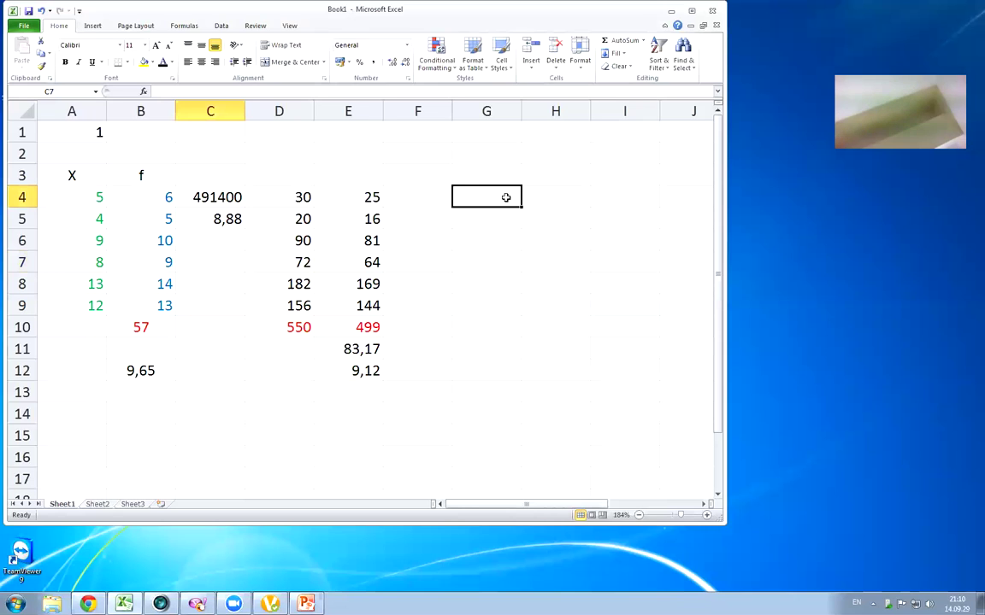
pyautogui.write('0')
pyautogui.press('Tab')
pyautogui.write('10')
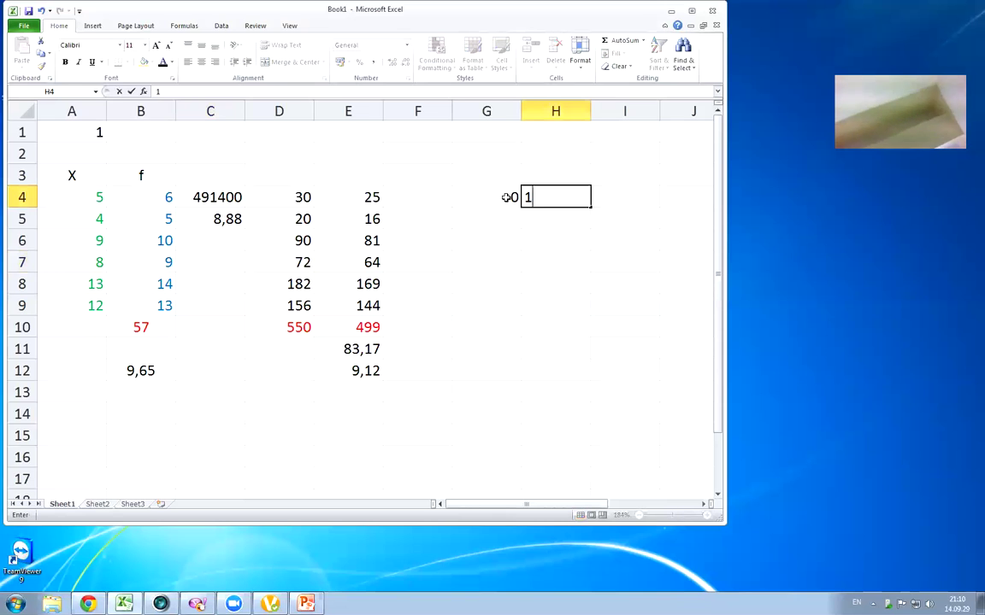
pyautogui.press('Return')
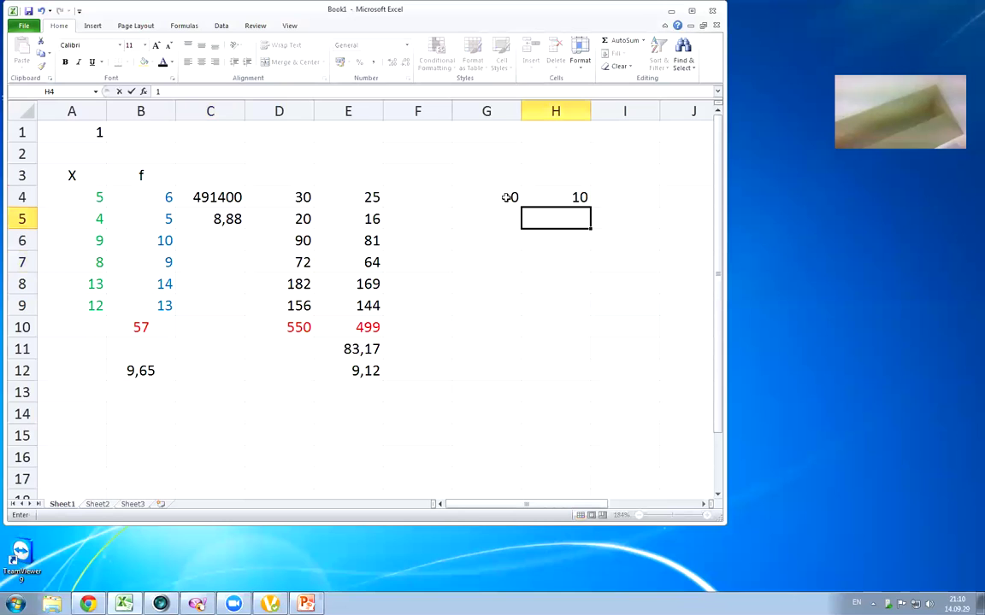
pyautogui.press('Left')
pyautogui.write('11')
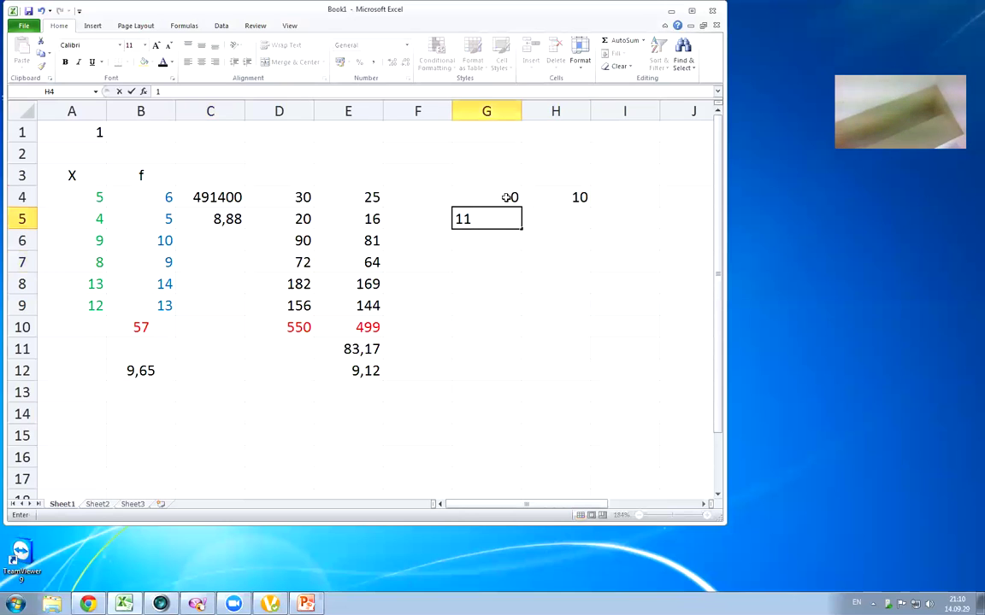
pyautogui.press('Return')
pyautogui.press('Up')
pyautogui.press('Right')
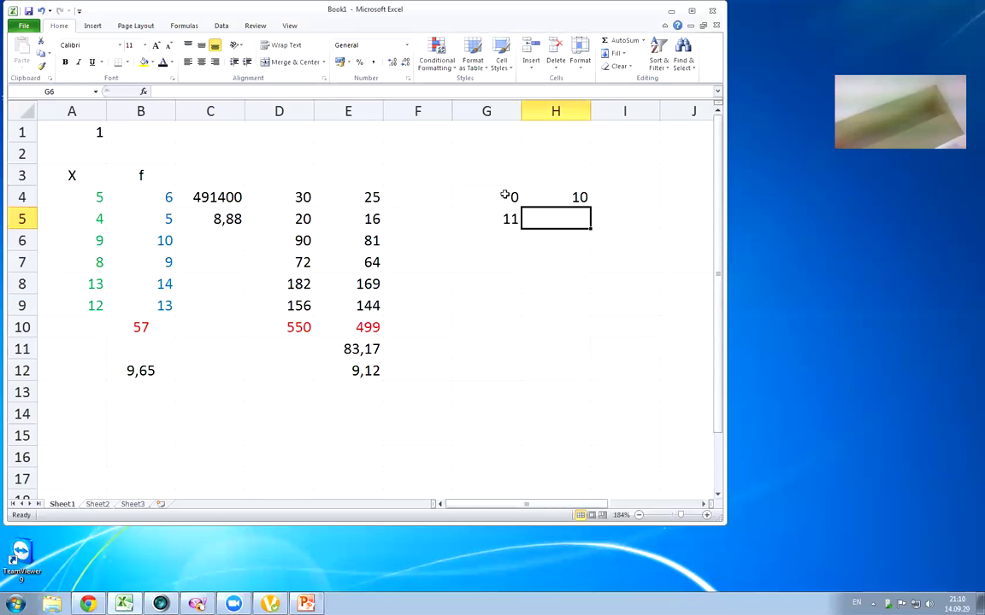
# - Calculate the second interval's upper limit in H5 by adding 10 to H4
pyautogui.click(572, 196)
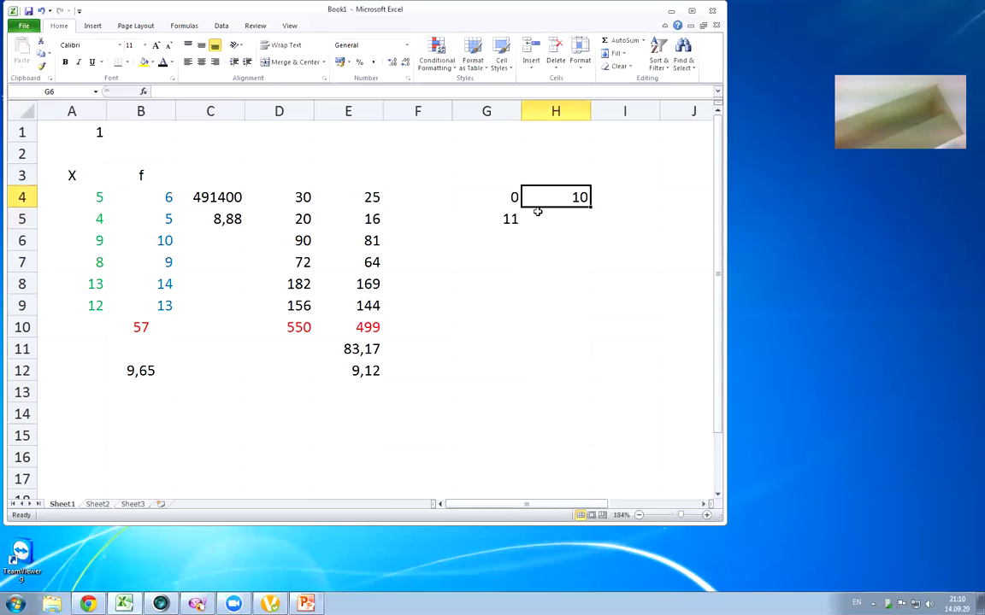
pyautogui.click(563, 219)
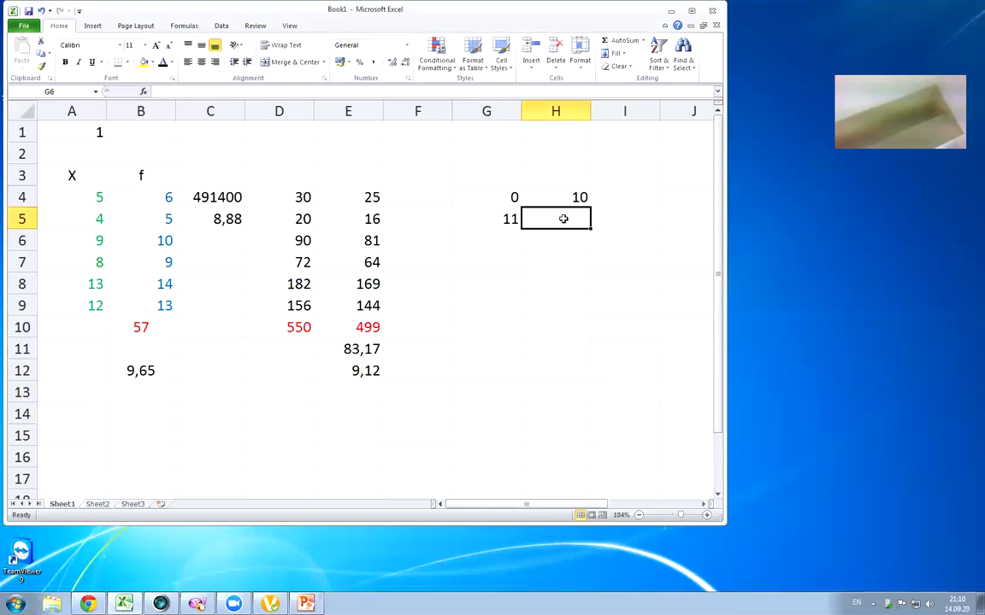
pyautogui.write('+')
pyautogui.press('Up')
pyautogui.write('+10')
pyautogui.press('Return')
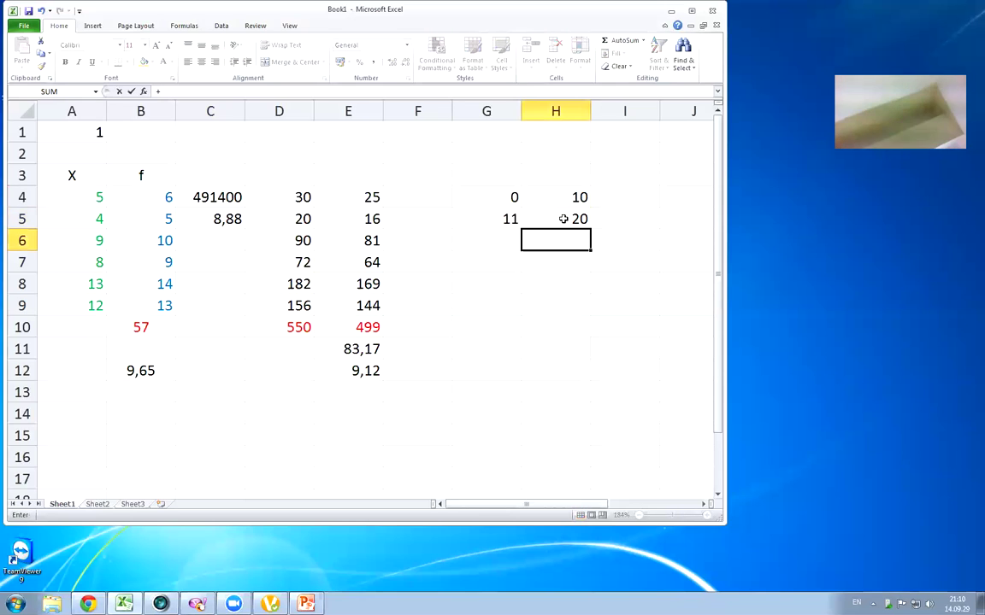
# - Calculate the third interval's lower limit in G6 with the formula +G5+10
pyautogui.click(486, 240)
pyautogui.write('+')
pyautogui.press('Up')
pyautogui.write('+10')
pyautogui.press('Return')
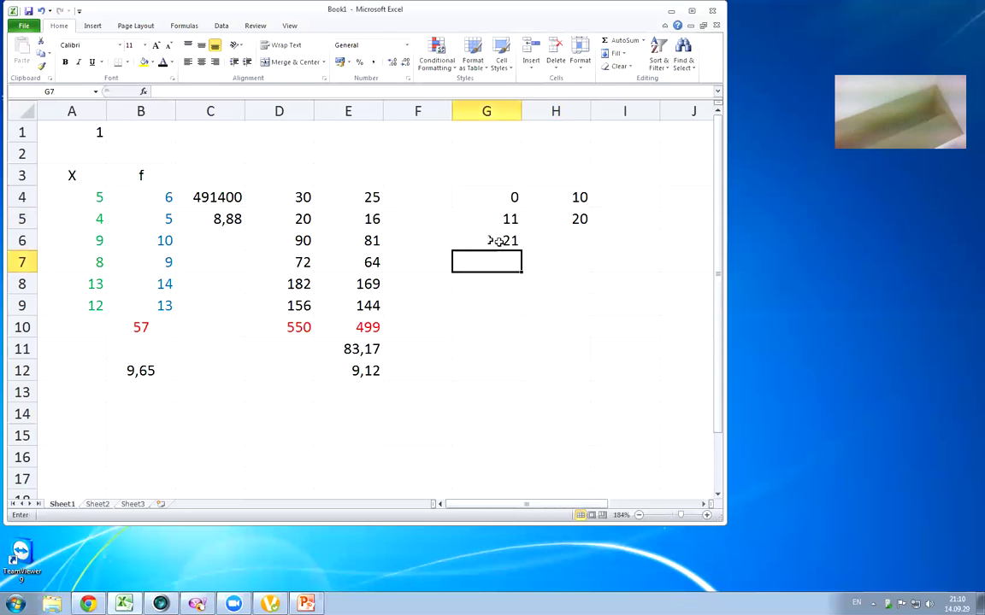
# - Fill the lower-limit formula from G6 and the upper-limit formula from H5 down to row 9
pyautogui.click(498, 241)
pyautogui.moveTo(522, 252); pyautogui.dragTo(525, 313)
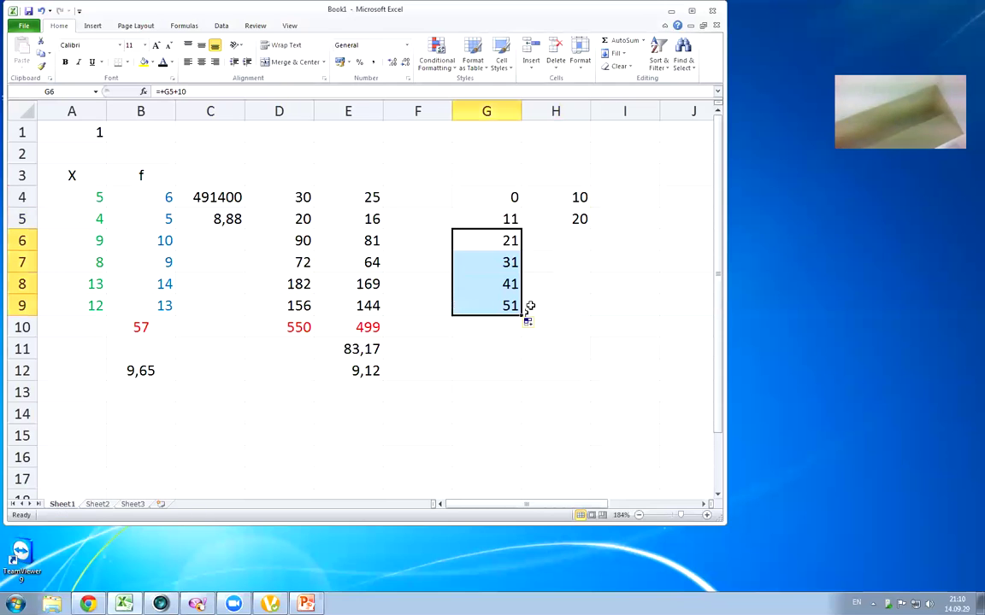
pyautogui.click(588, 224)
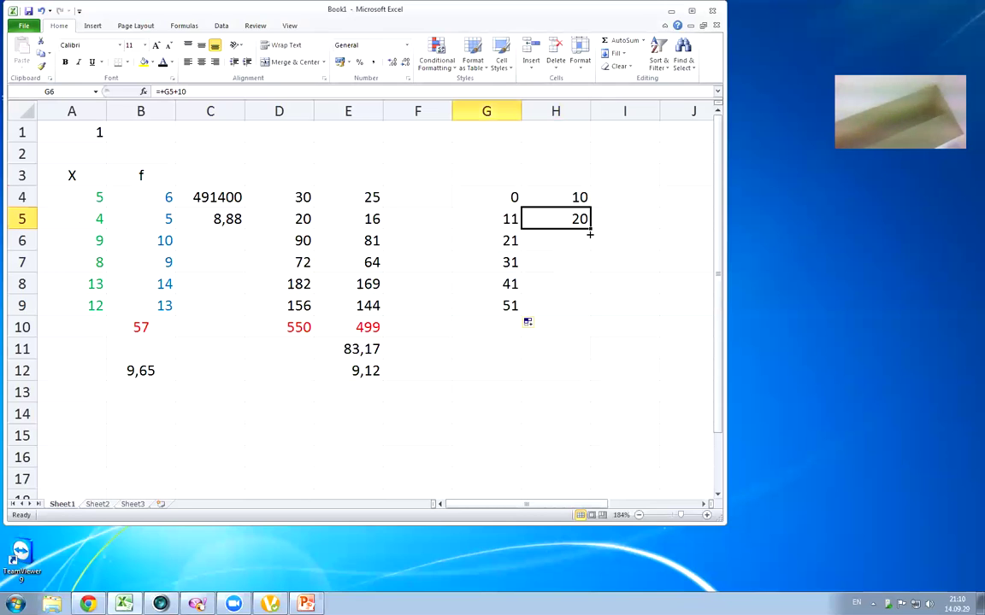
pyautogui.moveTo(589, 233); pyautogui.dragTo(590, 316)
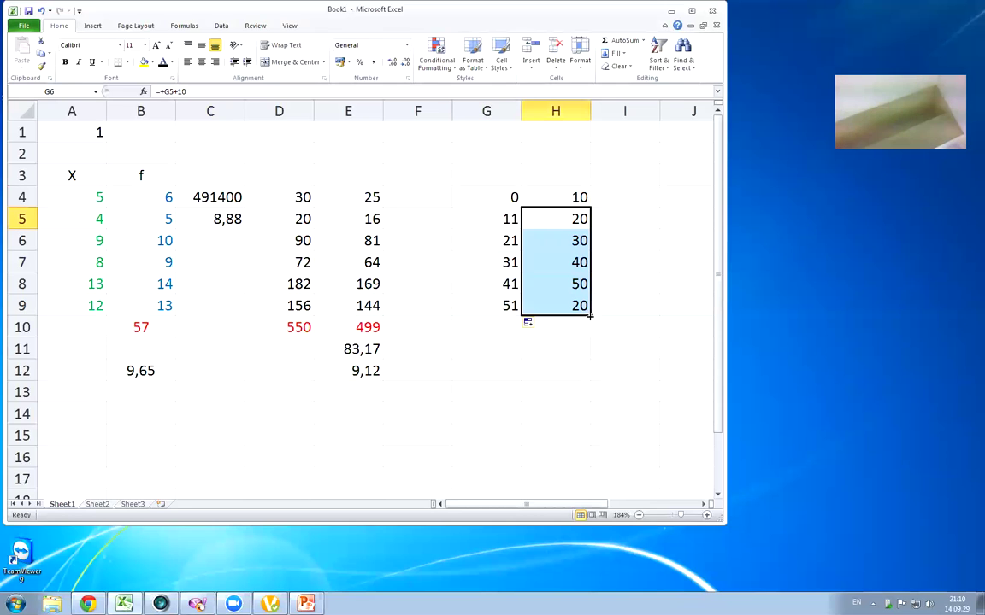
pyautogui.click(512, 309)
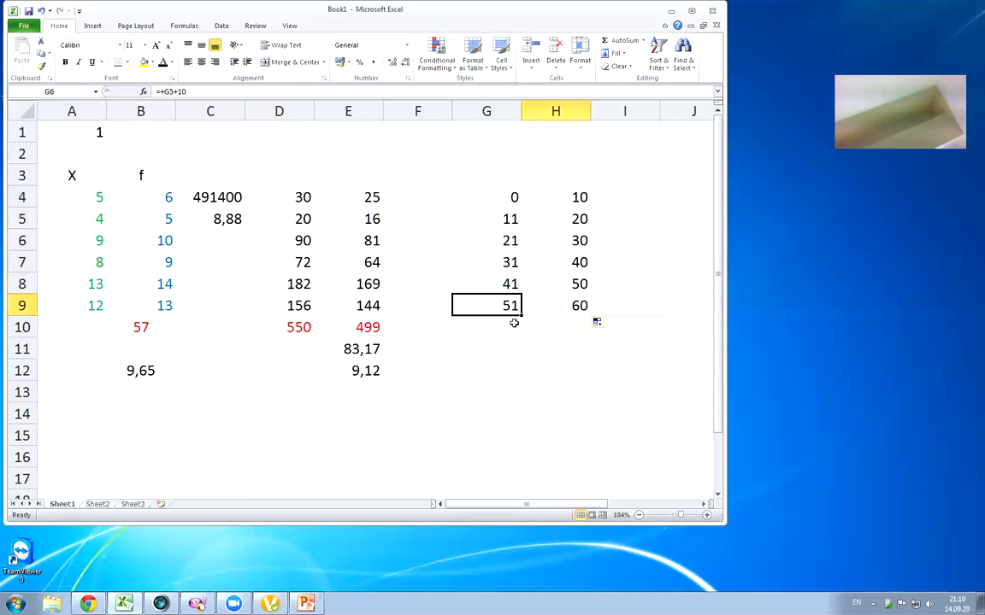
pyautogui.hotkey('ctrl', 'Up')
pyautogui.click(614, 194)
pyautogui.click(513, 194)
pyautogui.click(565, 194)
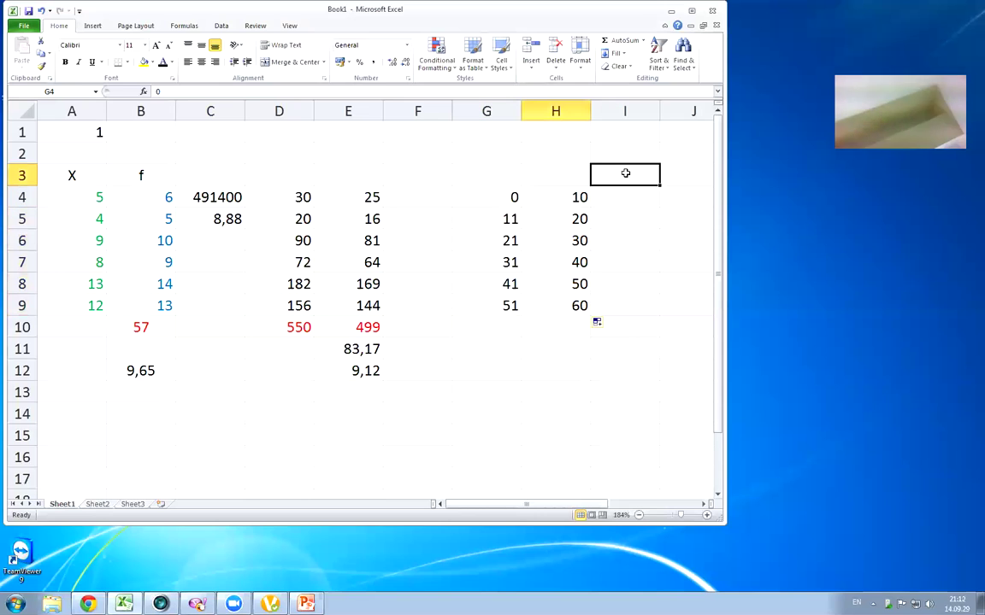
# - Add a centred heading f in I3, beside the interval limits, and narrow column I slightly
pyautogui.write('f')
pyautogui.press('Return')
pyautogui.doubleClick(629, 169)
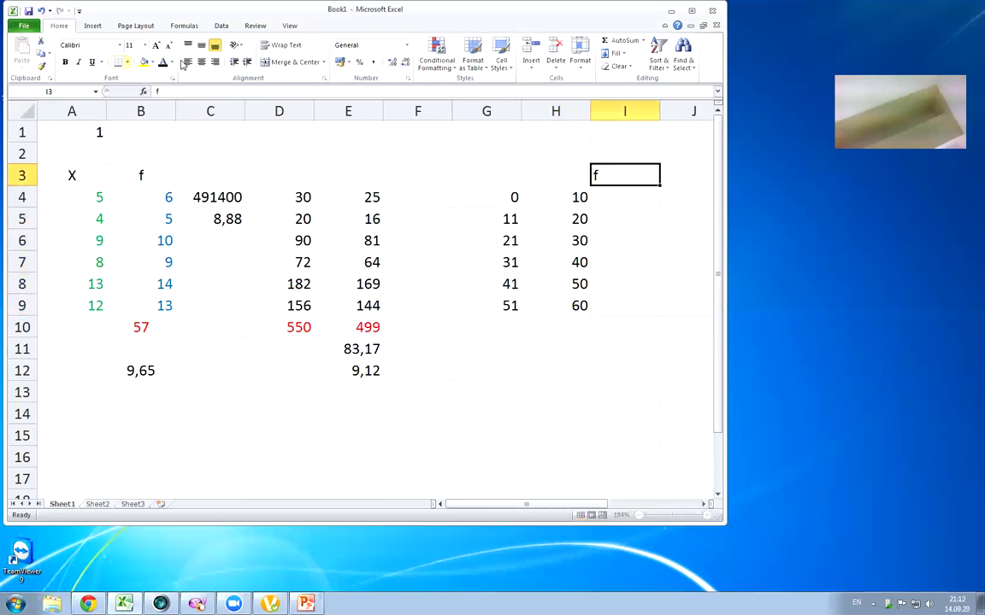
pyautogui.click(202, 65)
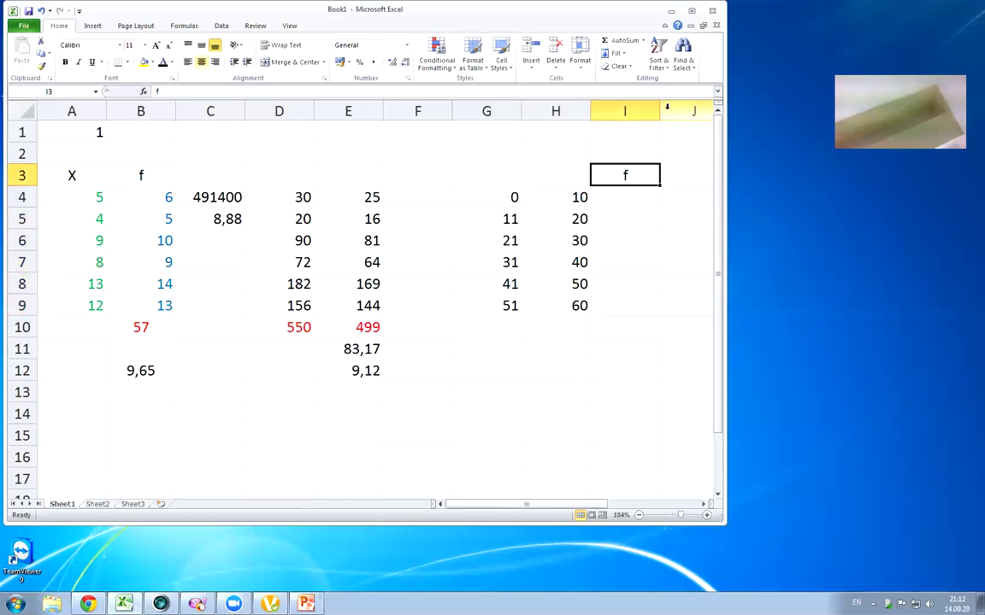
pyautogui.moveTo(659, 111); pyautogui.dragTo(645, 126)
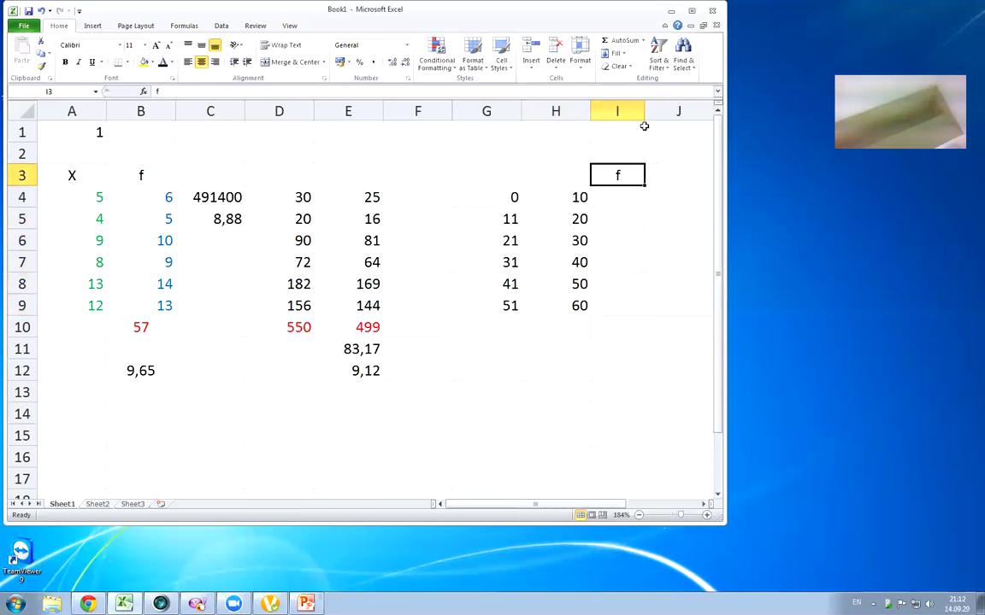
# - Enter the f values 4,4, 2,5, 3,4, 7,2, 2,8 and 4,1 in cells I4 to I9
pyautogui.click(624, 196)
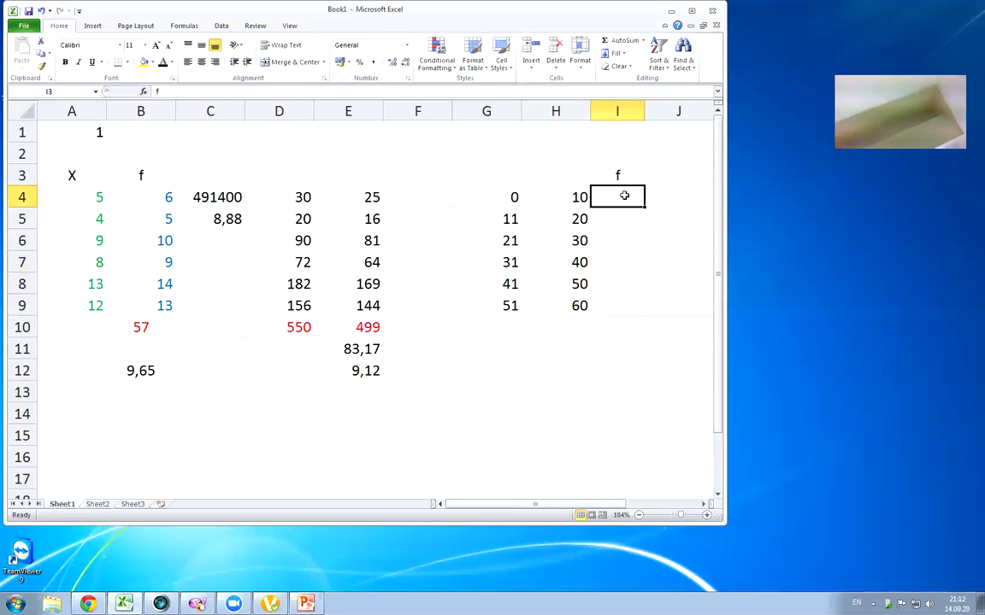
pyautogui.write('4,4')
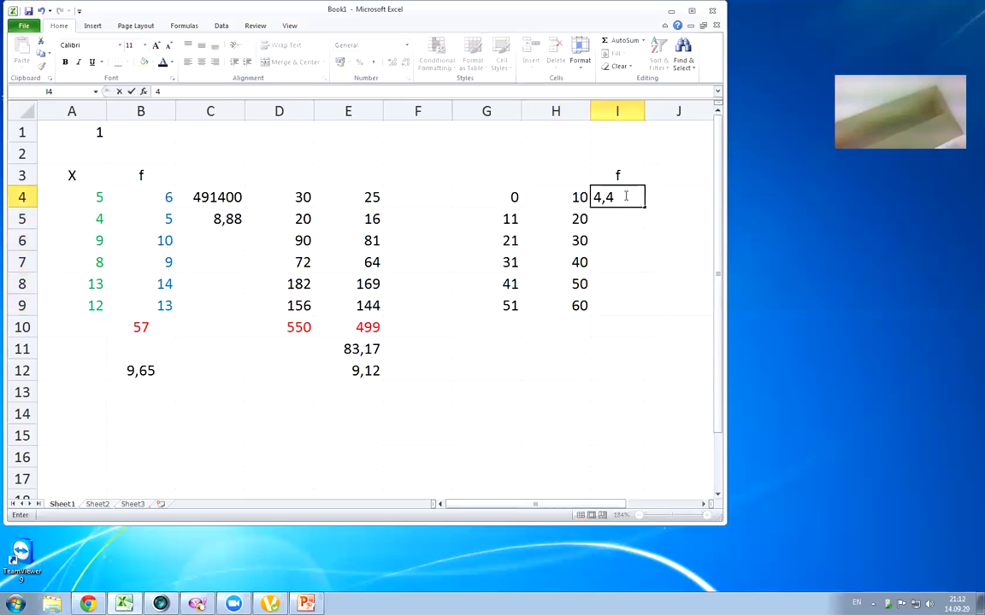
pyautogui.press('Return')
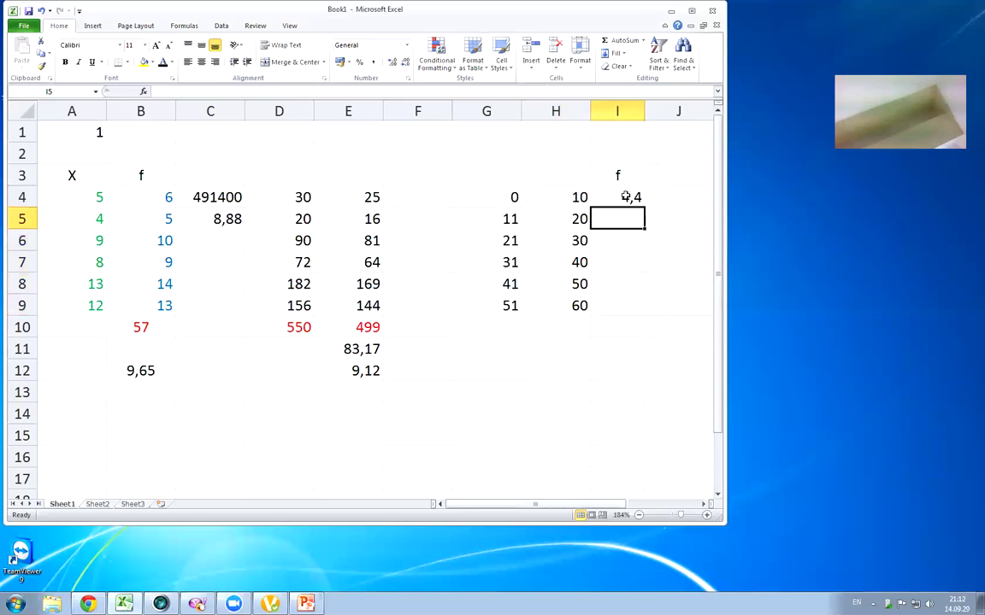
pyautogui.write('2,5')
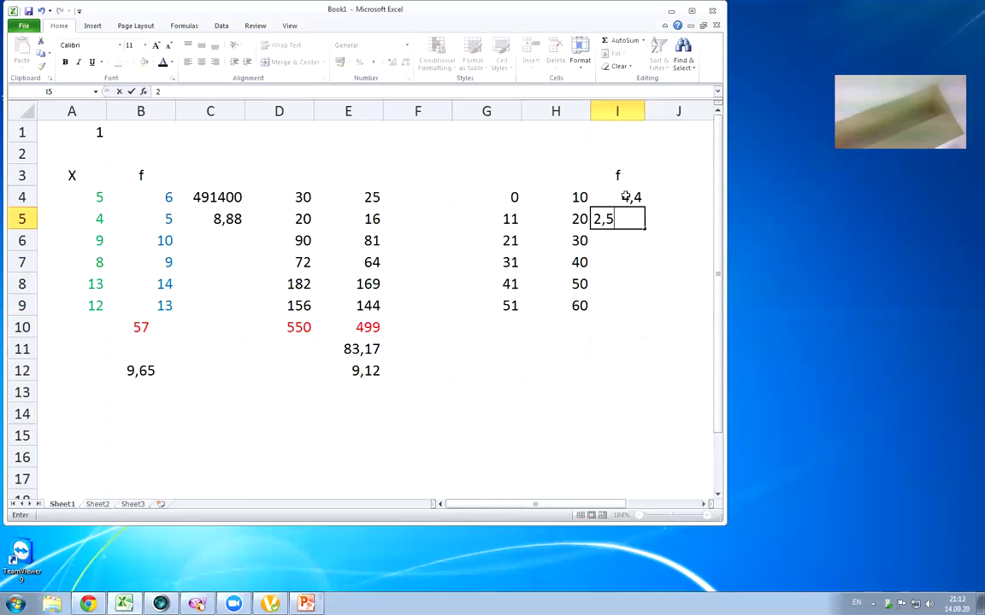
pyautogui.press('Return')
pyautogui.write('3,4')
pyautogui.press('Return')
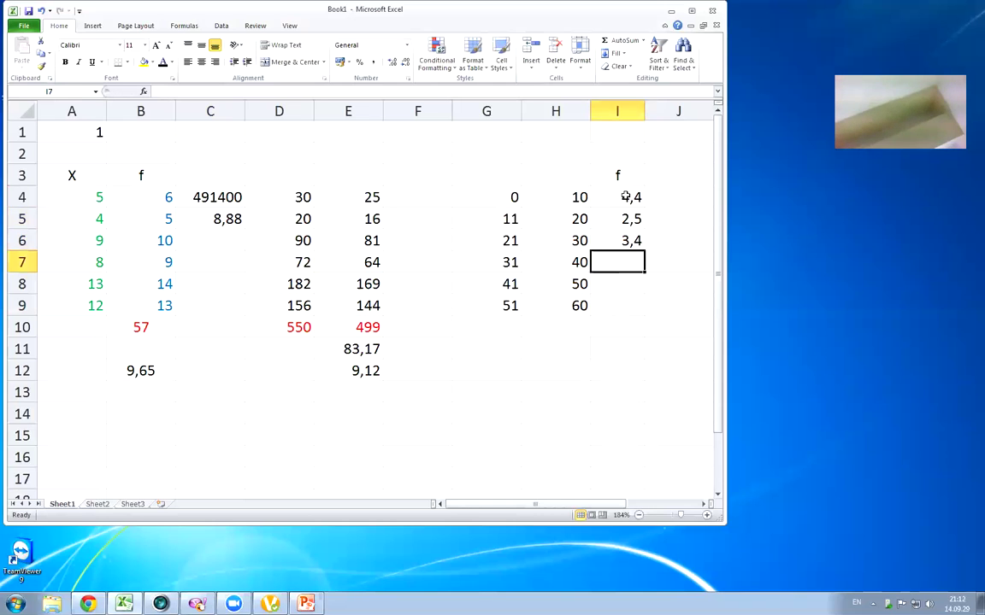
pyautogui.write('7,2')
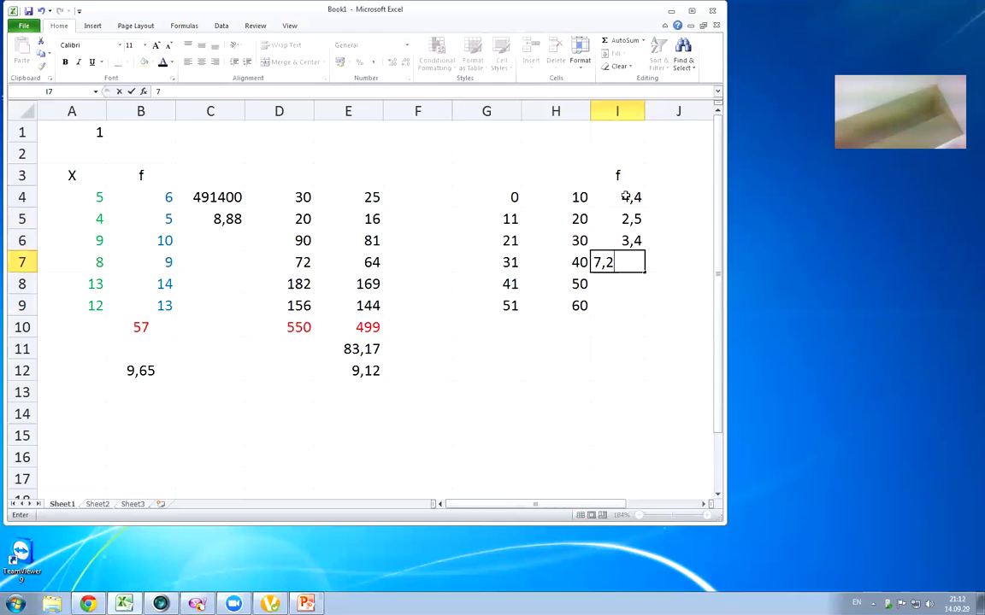
pyautogui.press('Return')
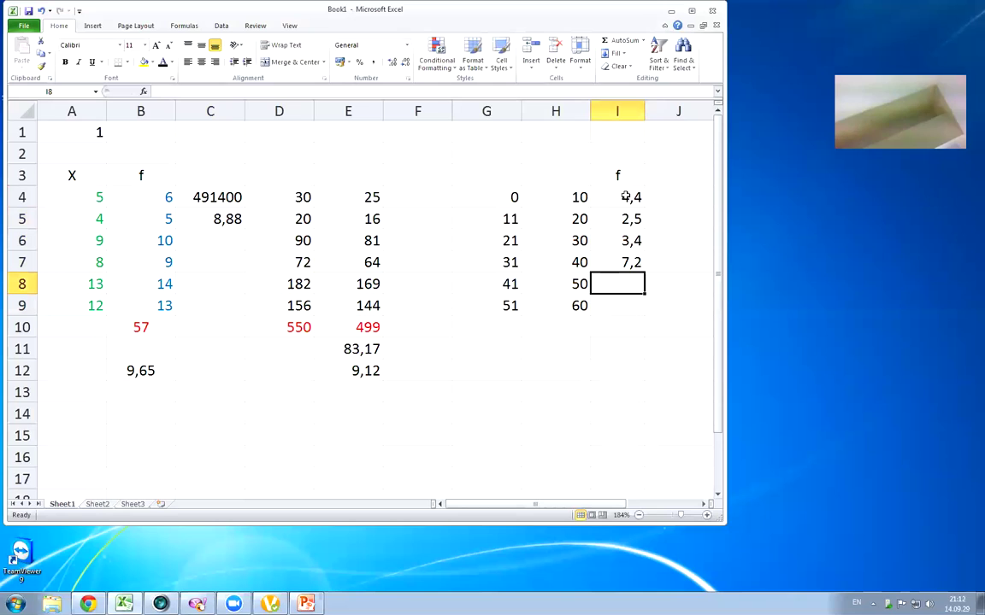
pyautogui.write('2,8')
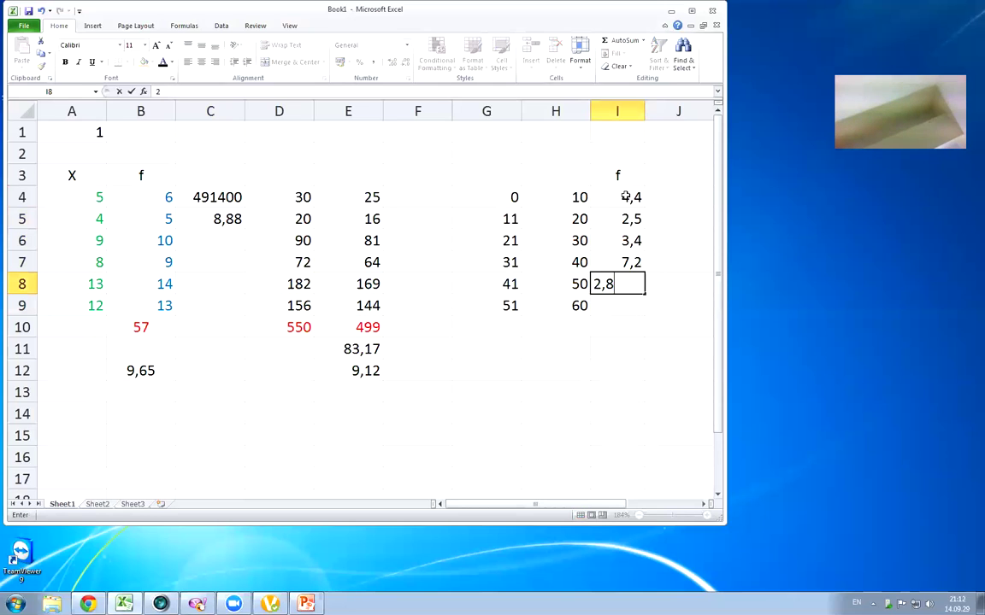
pyautogui.press('Return')
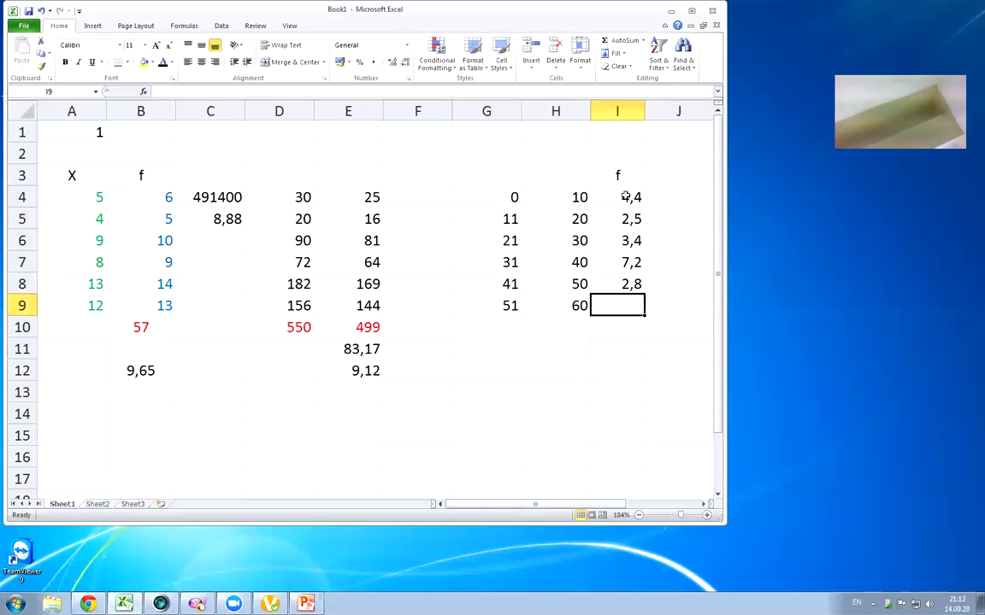
pyautogui.write('4,1')
pyautogui.press('Return')
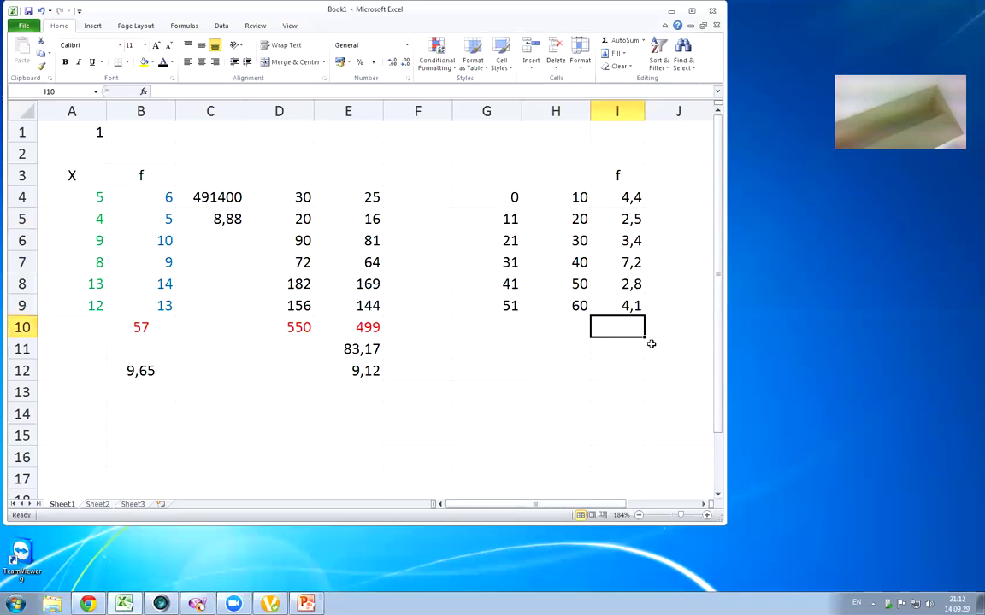
pyautogui.click(694, 322)
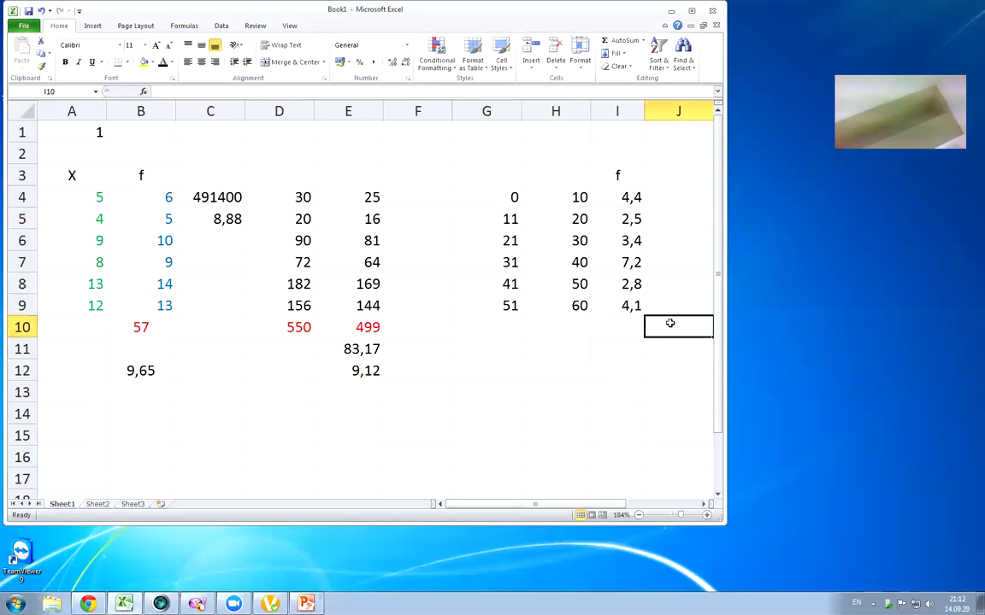
pyautogui.click(596, 330)
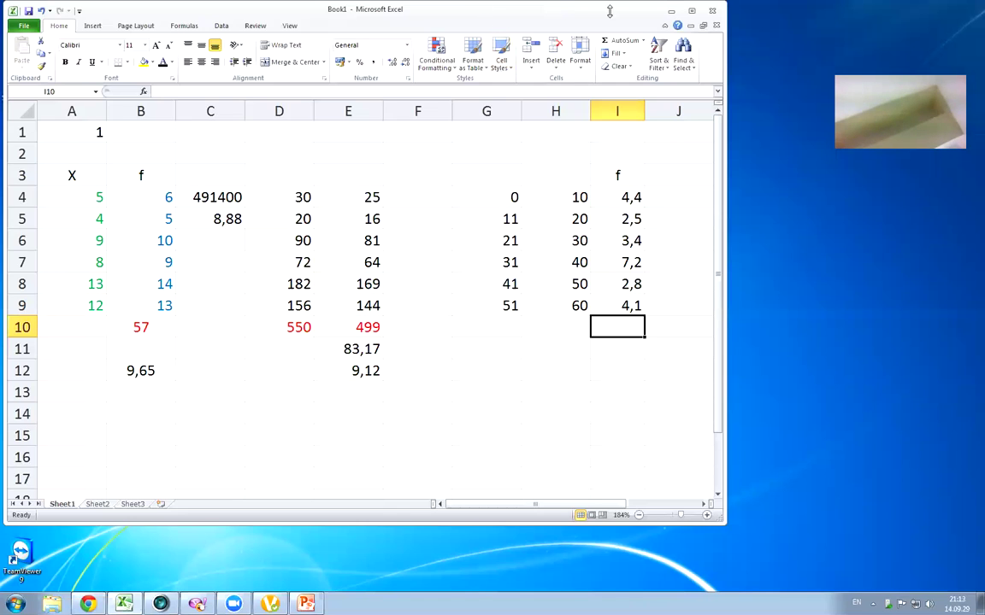
pyautogui.click(754, 268)
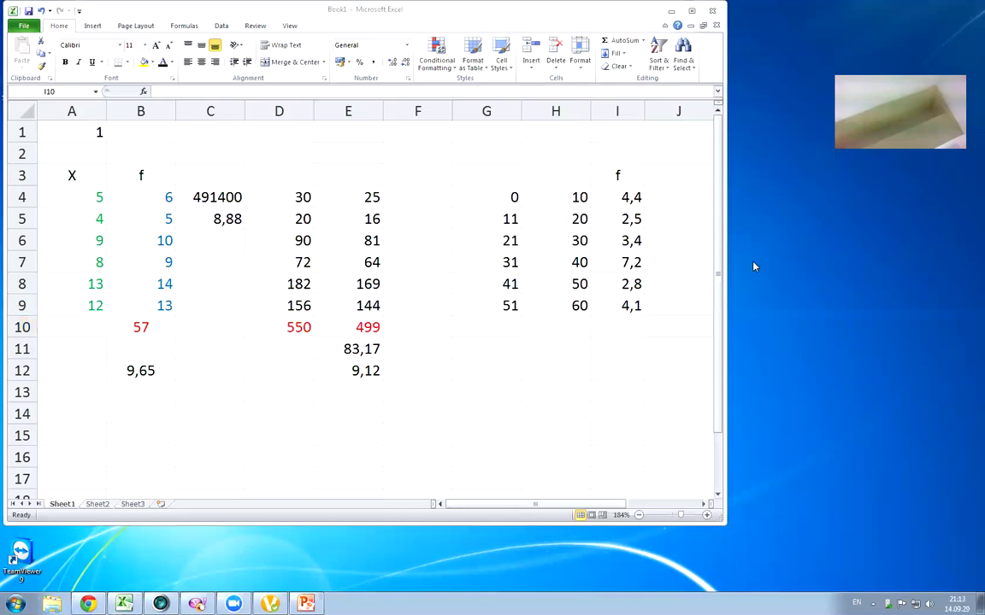